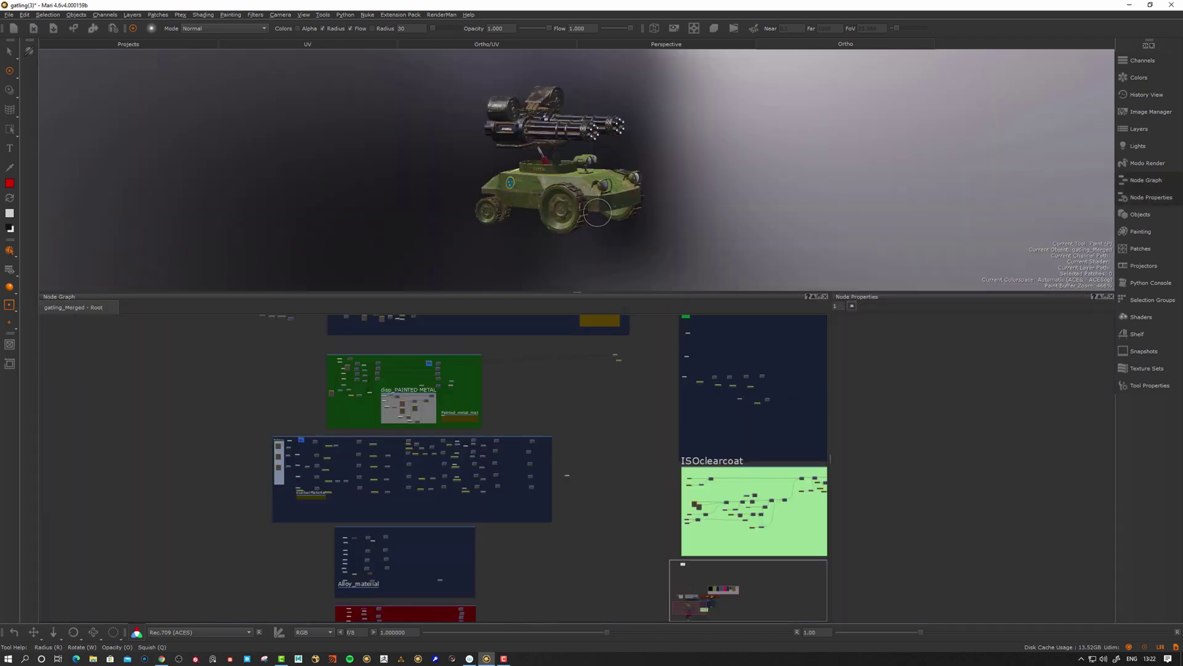
- Examine the material, mask and dirt backdrops across the expanded node graph, ending at the blue network below the painted metal group
{"action": "key", "text": "space"}
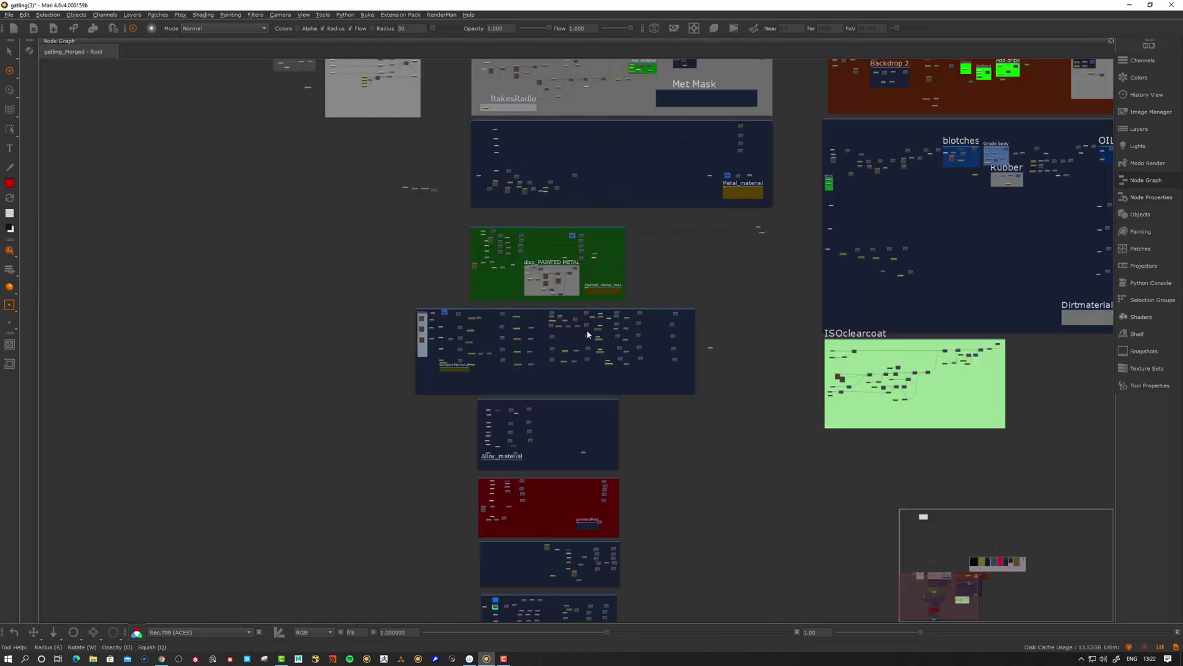
{"action": "scroll", "coordinate": [773, 373], "scroll_direction": "down", "scroll_amount": 4}
{"action": "middle_click_drag", "start_coordinate": [567, 425], "coordinate": [190, 558]}
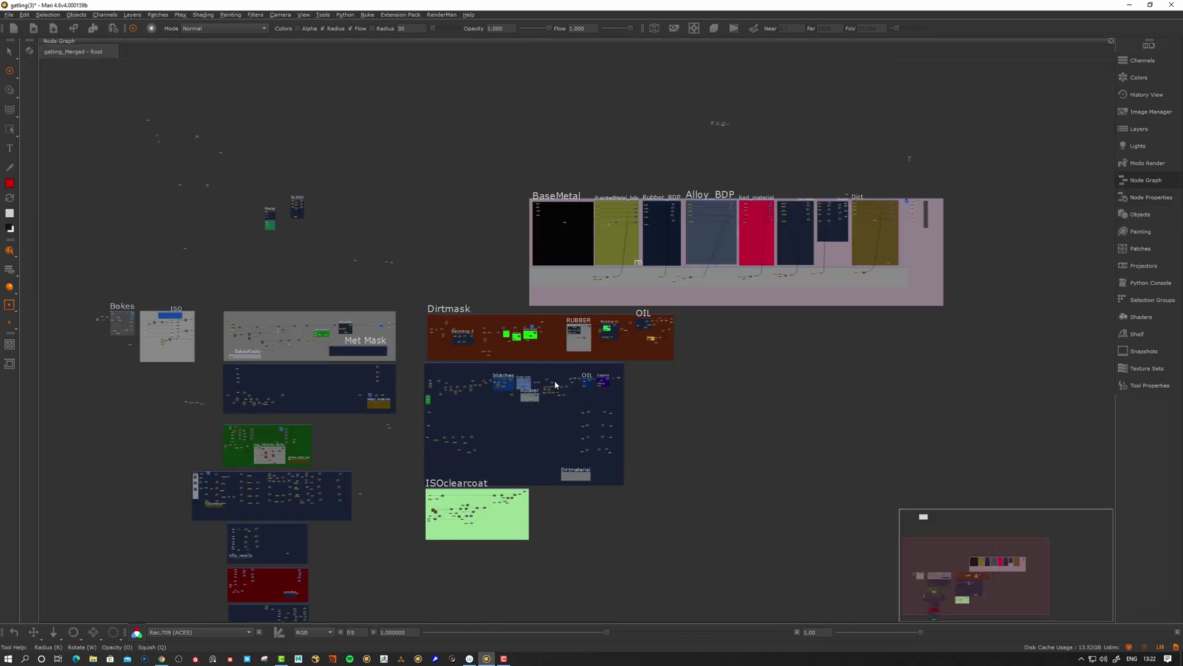
{"action": "middle_click_drag", "start_coordinate": [512, 404], "coordinate": [460, 437]}
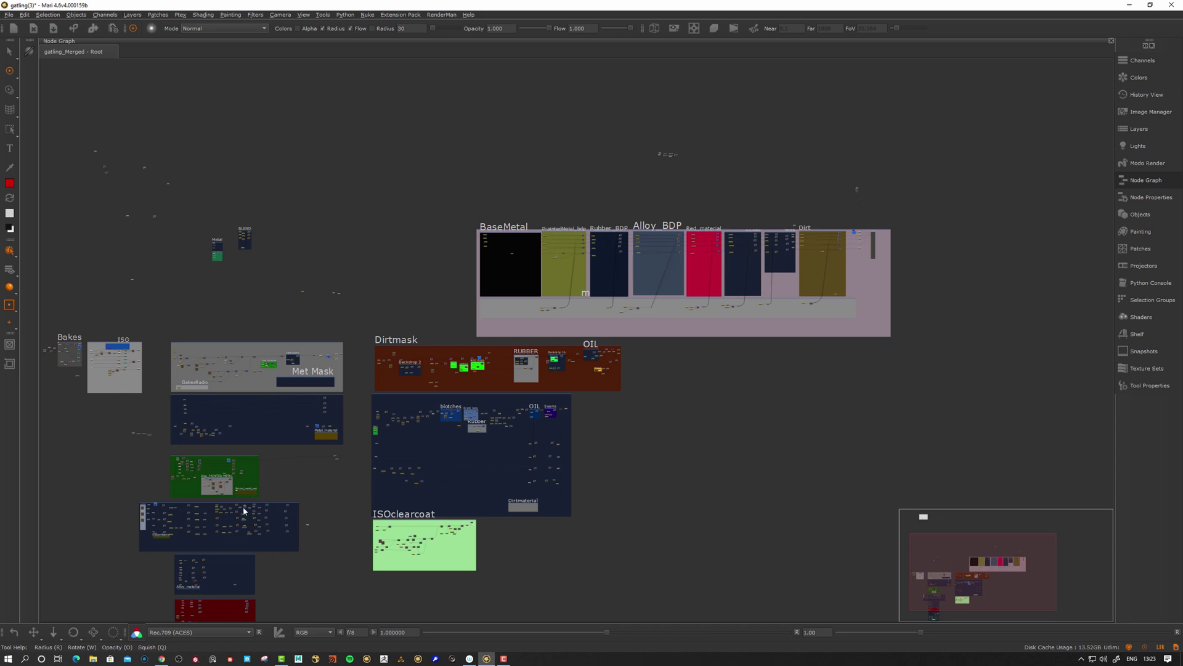
{"action": "middle_click_drag", "start_coordinate": [295, 439], "coordinate": [522, 400]}
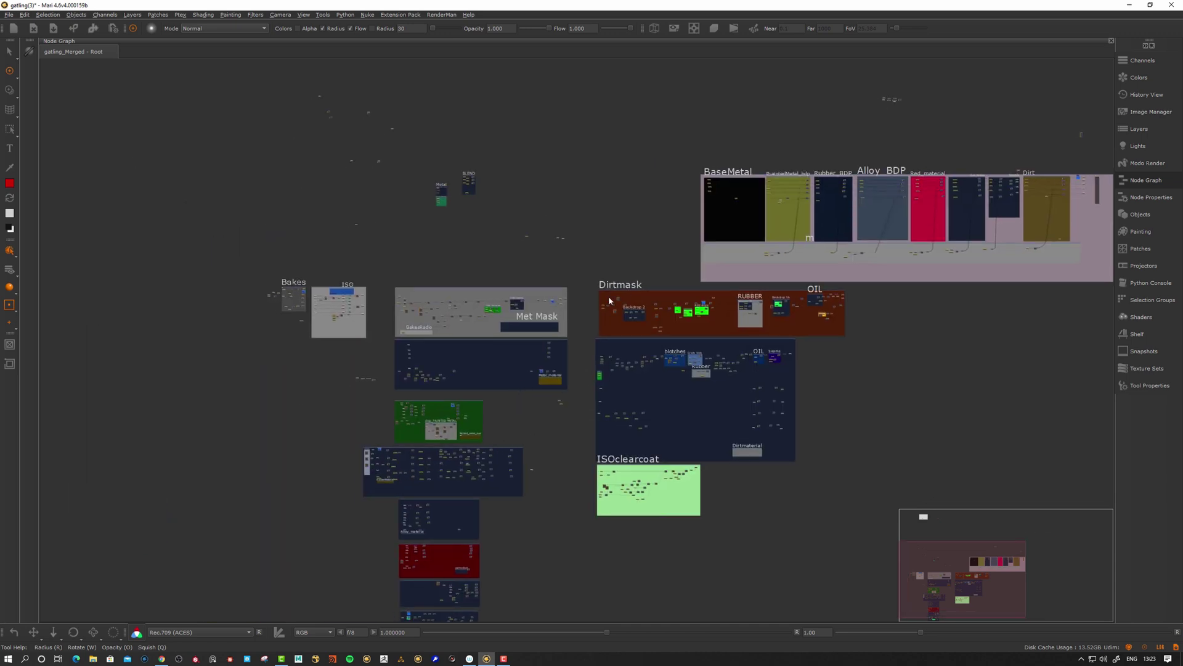
{"action": "scroll", "coordinate": [507, 456], "scroll_direction": "up", "scroll_amount": 5}
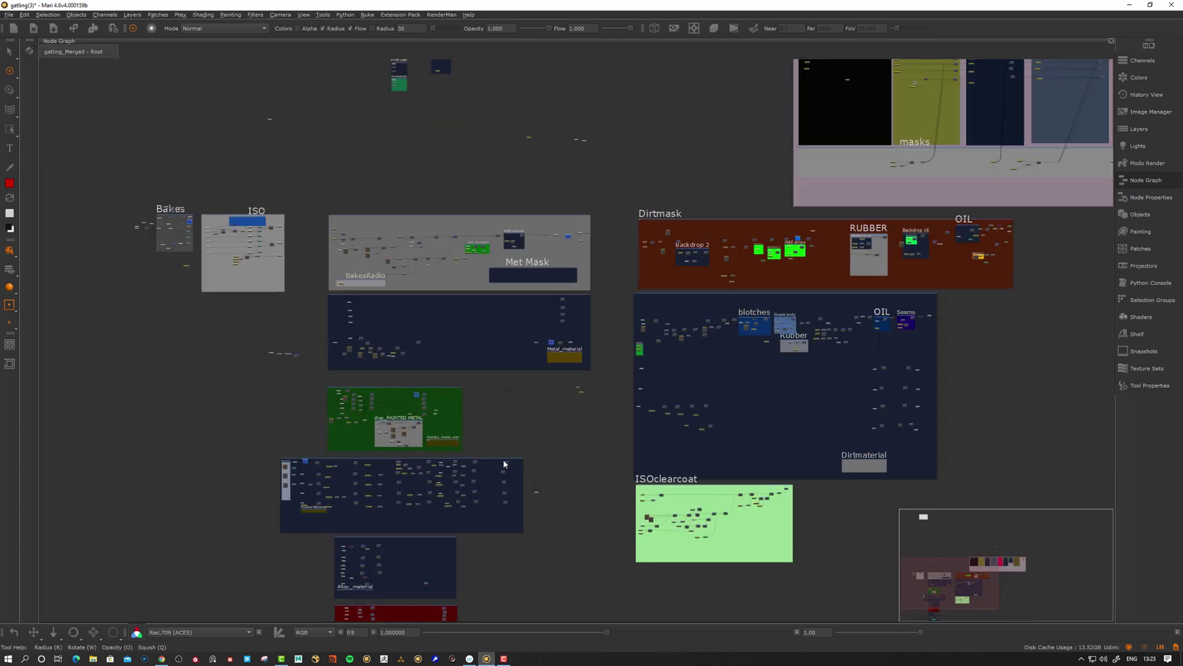
{"action": "middle_click_drag", "start_coordinate": [431, 536], "coordinate": [552, 358]}
{"action": "scroll", "coordinate": [552, 357], "scroll_direction": "up", "scroll_amount": 5}
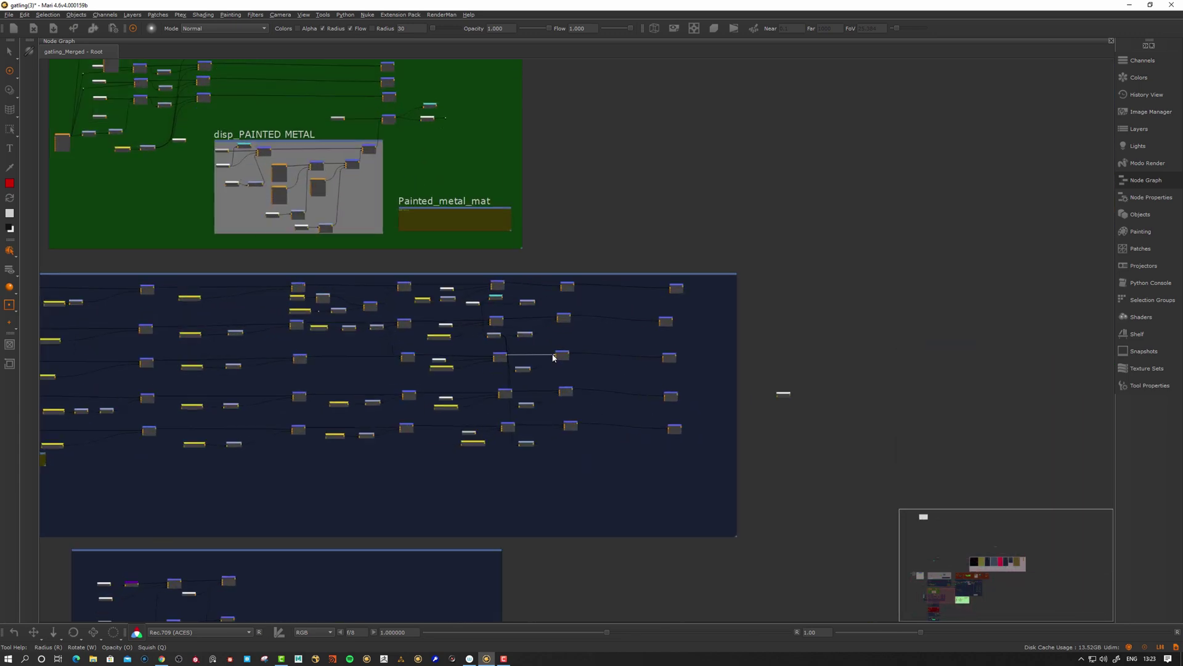
- Preview the output of the last Merge node in the blue network's top row on the vehicle model
{"action": "key", "text": "space"}
{"action": "scroll", "coordinate": [497, 419], "scroll_direction": "up", "scroll_amount": 2}
{"action": "middle_click_drag", "start_coordinate": [497, 419], "coordinate": [514, 573]}
{"action": "left_click", "coordinate": [453, 423]}
{"action": "key", "text": "1"}
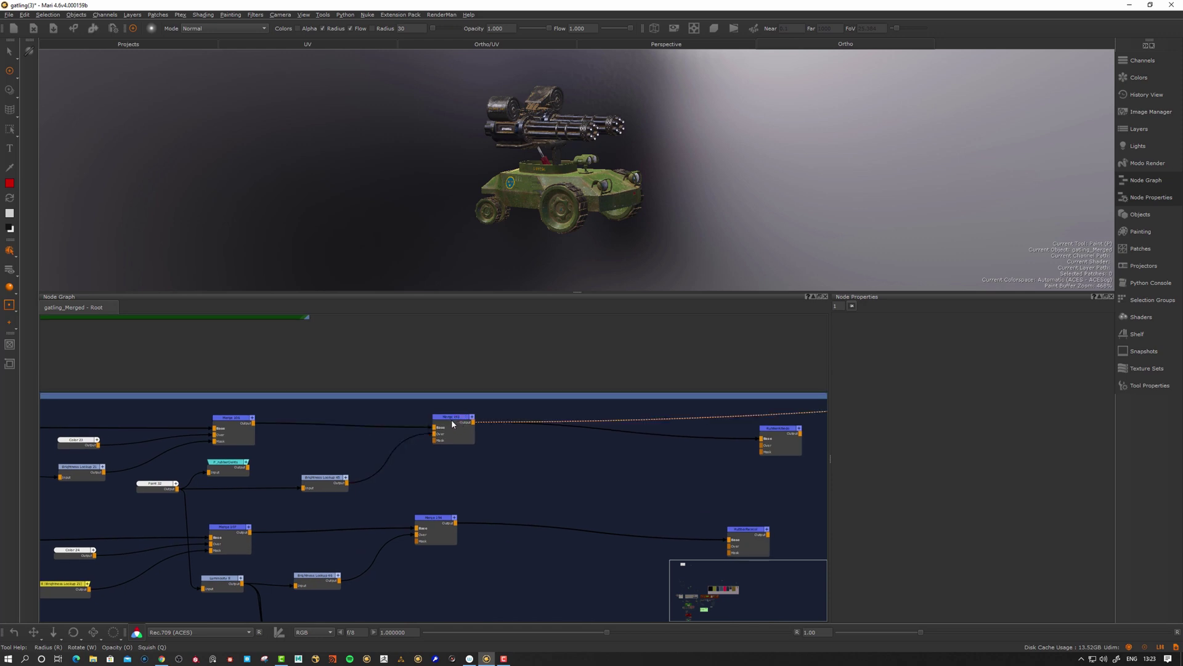
- Examine the previewed material on the vehicle's wheels, tyre treads and body from several angles and distances
{"action": "left_click_drag", "start_coordinate": [451, 419], "coordinate": [450, 420]}
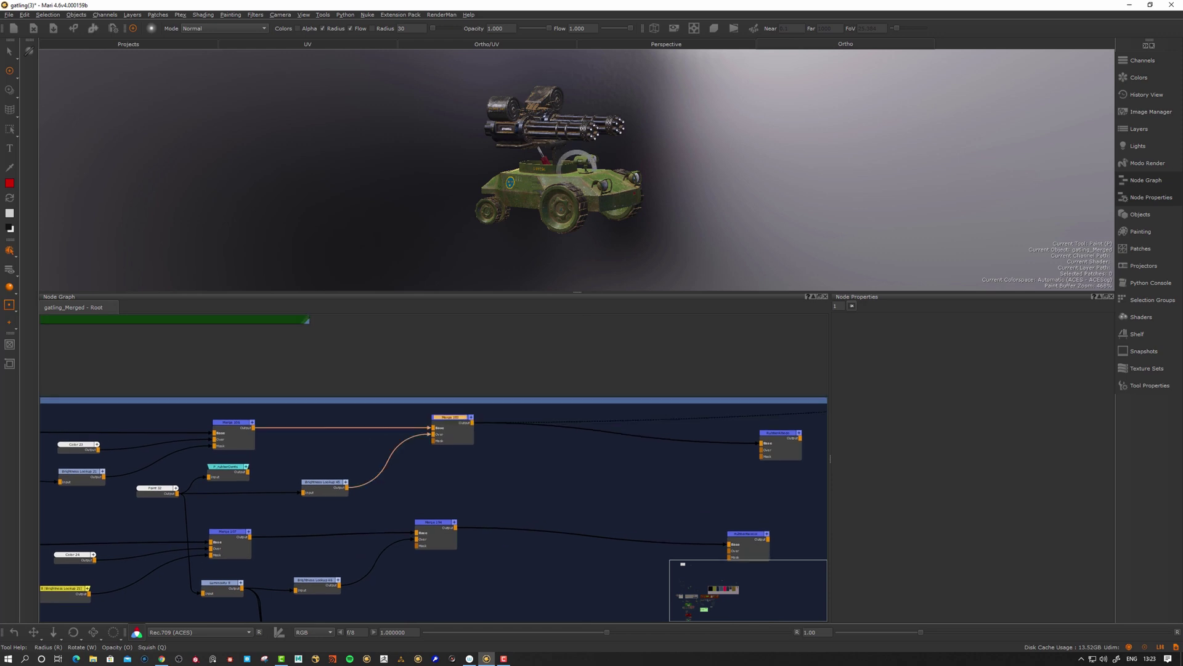
{"action": "left_click_drag", "start_coordinate": [599, 201], "coordinate": [555, 185], "text": "alt"}
{"action": "right_click_drag", "start_coordinate": [678, 230], "coordinate": [857, 230], "text": "alt"}
{"action": "middle_click_drag", "start_coordinate": [573, 271], "coordinate": [622, 204], "text": "alt"}
{"action": "scroll", "coordinate": [622, 203], "scroll_direction": "up", "scroll_amount": 5}
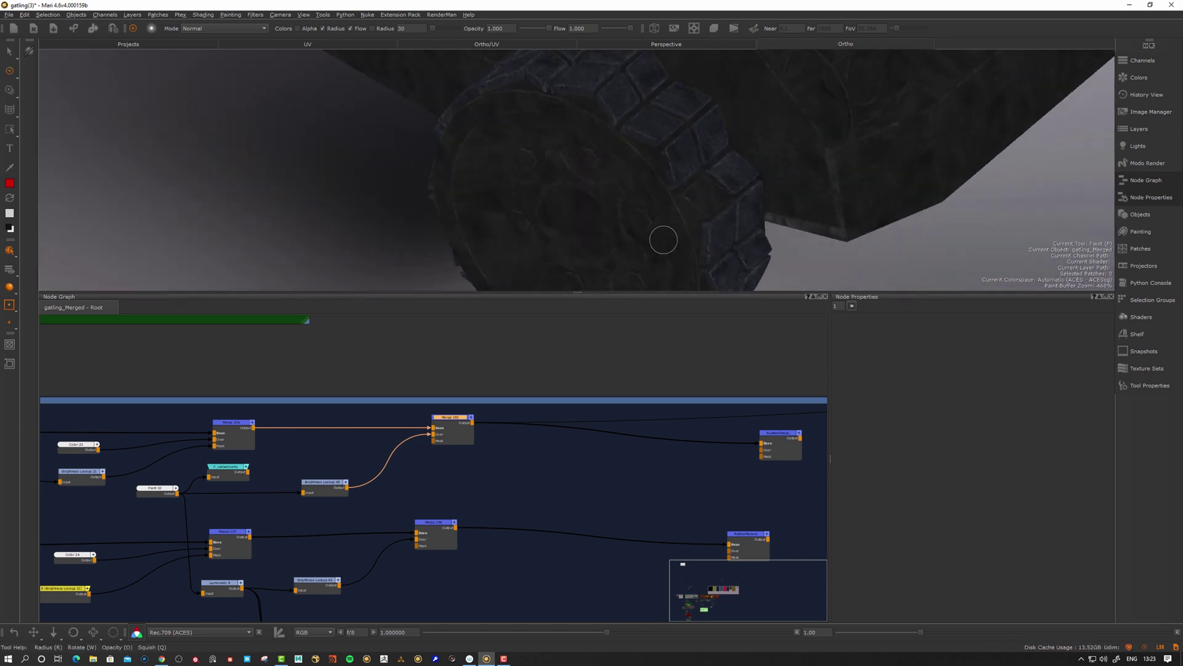
{"action": "scroll", "coordinate": [666, 168], "scroll_direction": "down", "scroll_amount": 10}
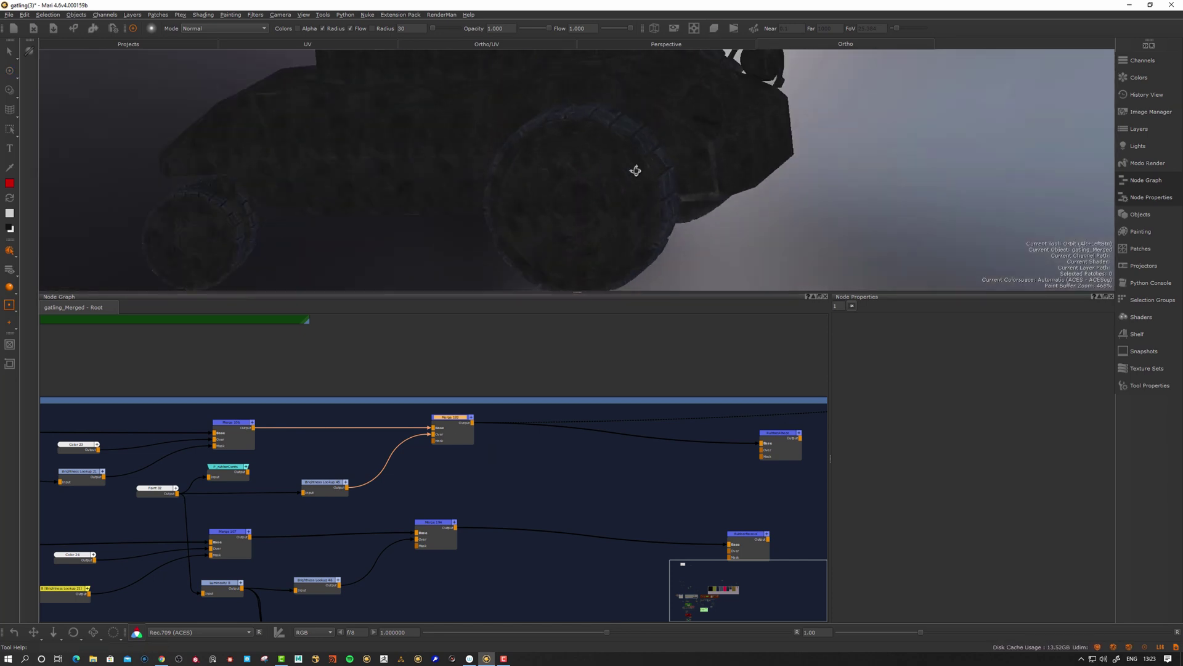
{"action": "key", "text": "p"}
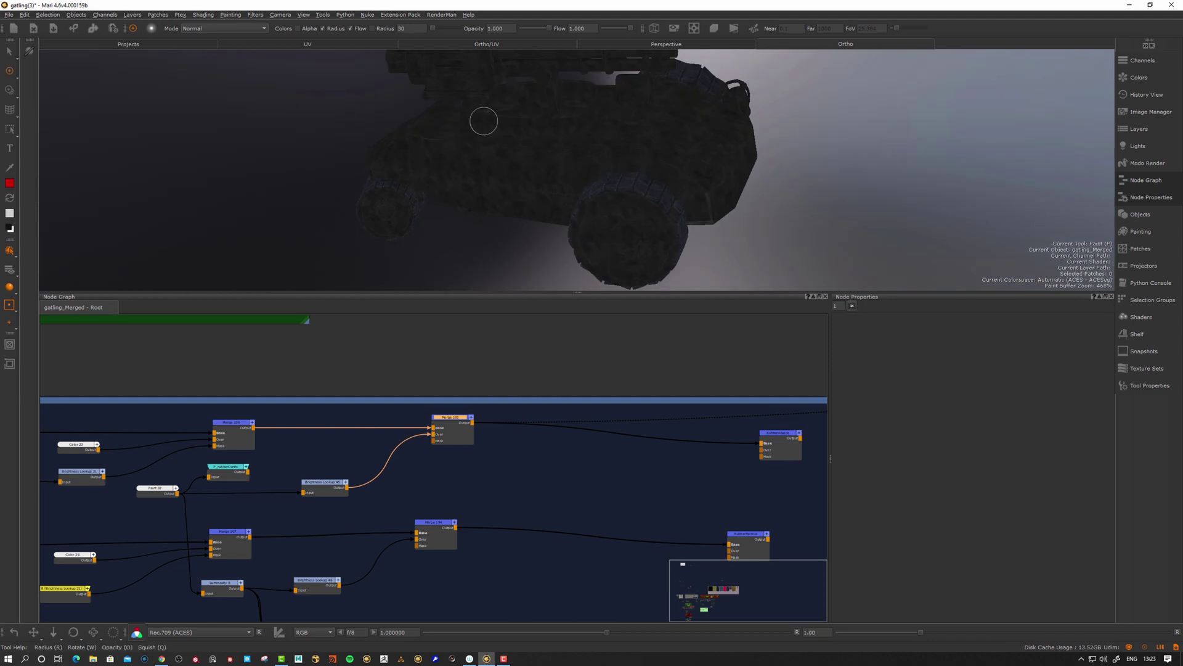
{"action": "left_click_drag", "start_coordinate": [652, 177], "coordinate": [624, 170], "text": "alt"}
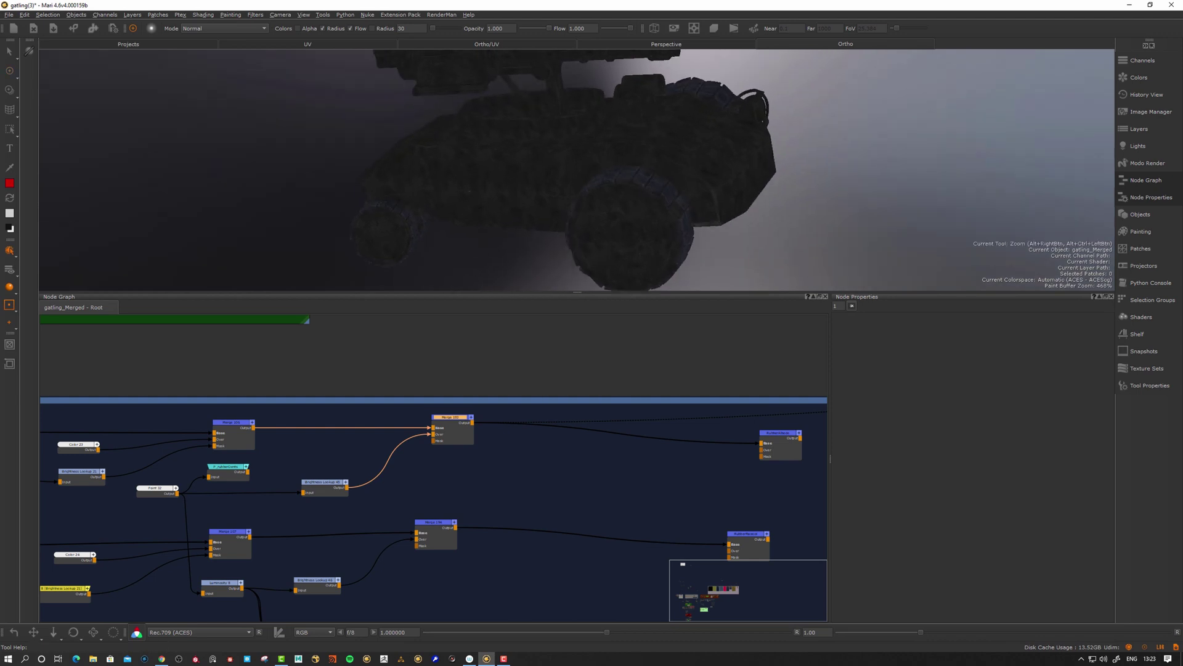
- Add a Bake Point at 4096 x 4096 and 16bit (Half) after the Merge node, and space it between the connected nodes
{"action": "left_click_drag", "start_coordinate": [464, 432], "coordinate": [452, 431]}
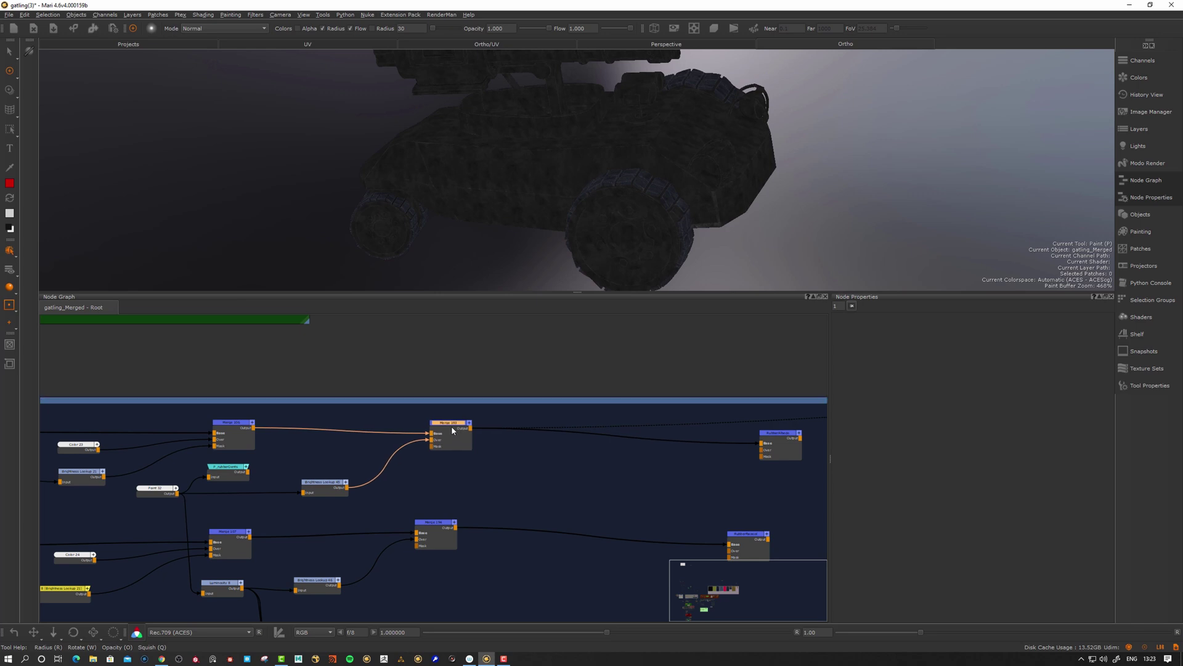
{"action": "key", "text": "Tab"}
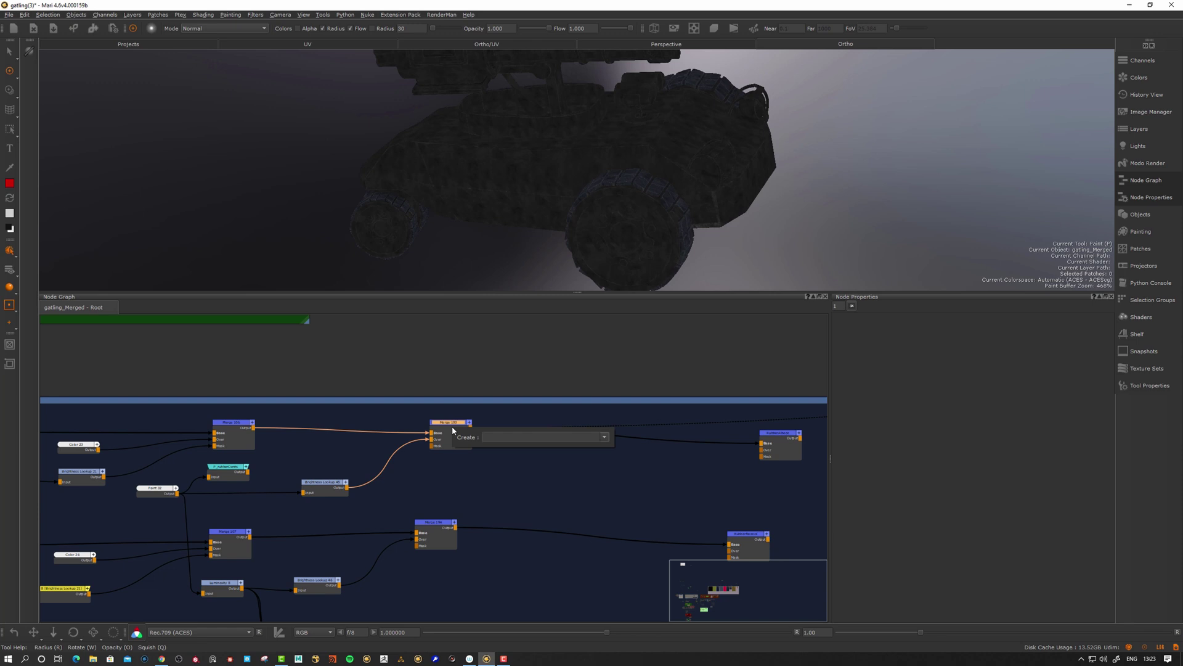
{"action": "type", "text": "bake"}
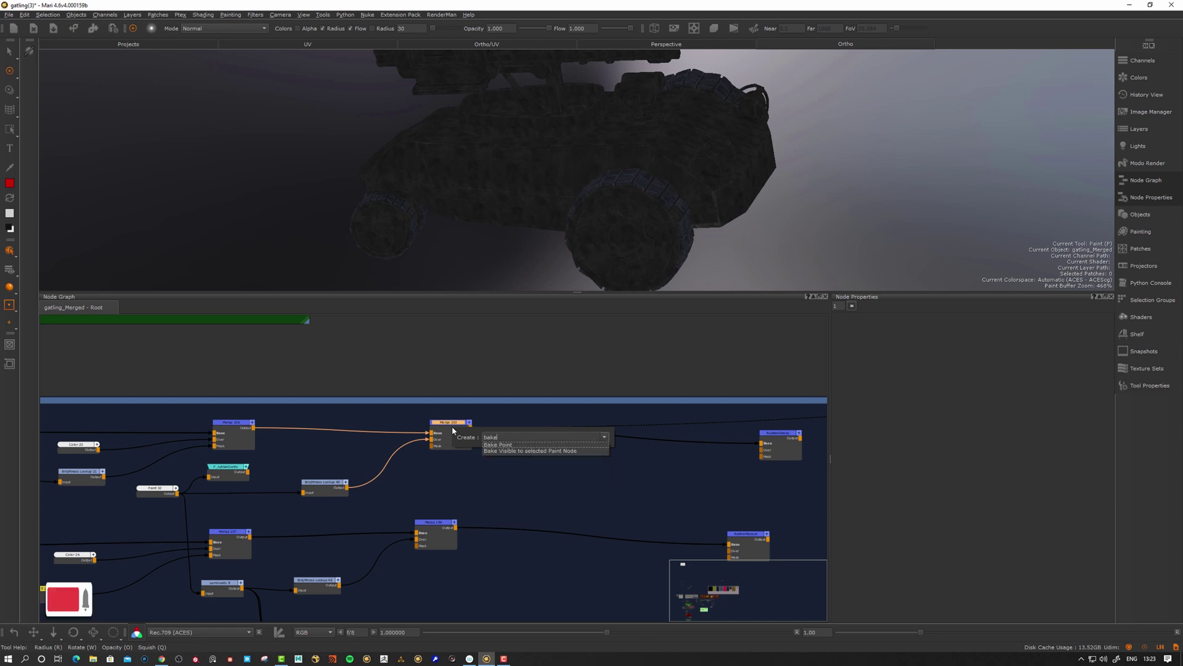
{"action": "key", "text": "Return"}
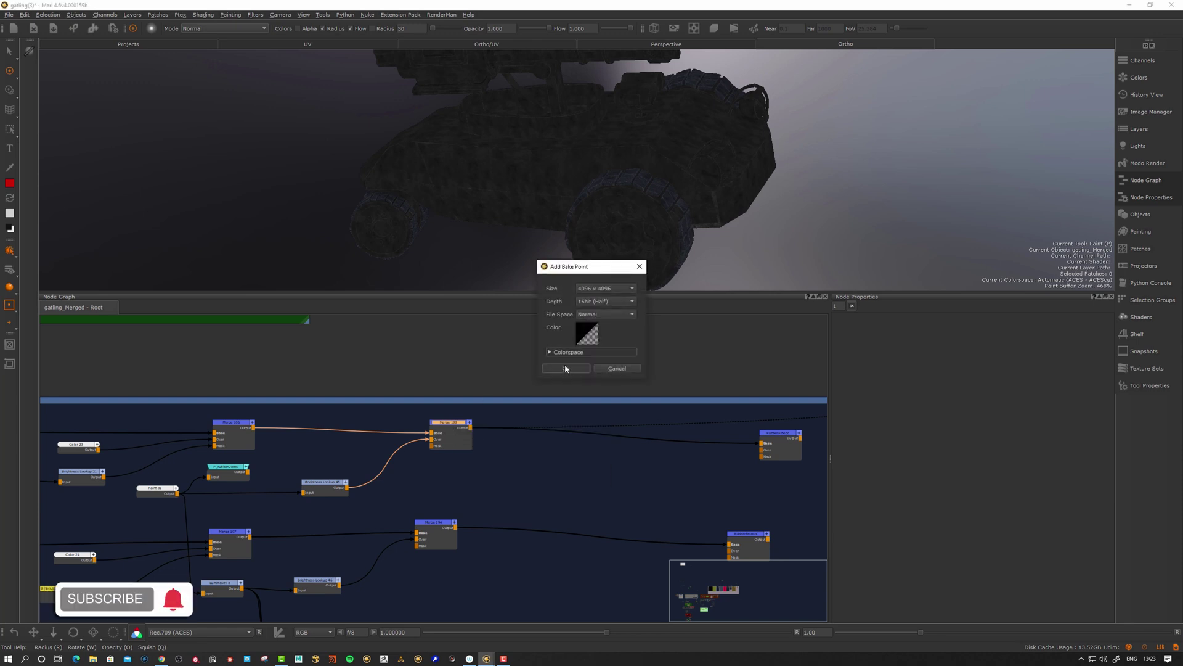
{"action": "left_click", "coordinate": [564, 368]}
{"action": "left_click_drag", "start_coordinate": [528, 441], "coordinate": [581, 441]}
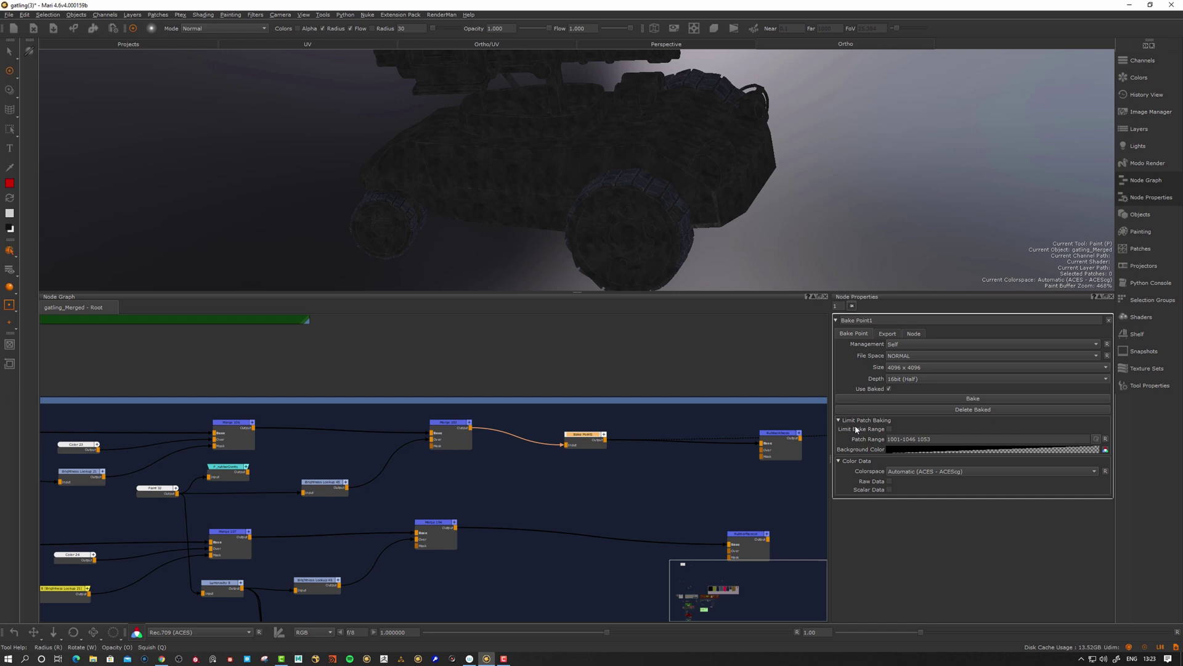
{"action": "left_click_drag", "start_coordinate": [583, 439], "coordinate": [605, 444]}
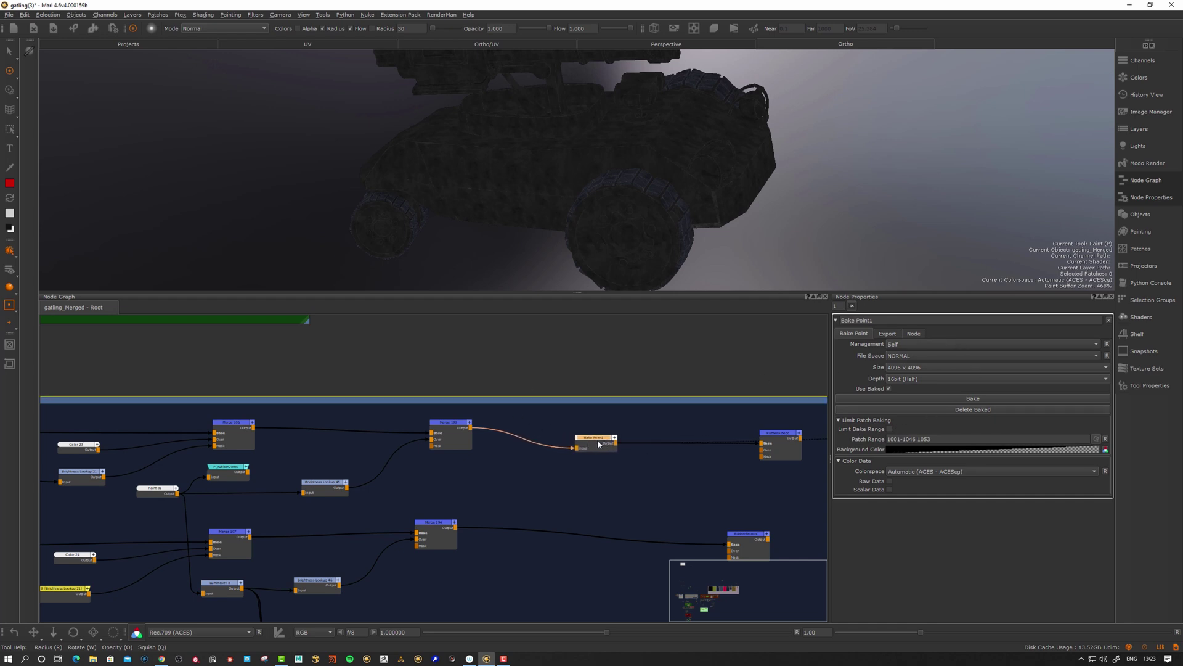
- Bake every patch at the Bake Point and inspect the baked material on the vehicle and its wheels
{"action": "left_click", "coordinate": [967, 401]}
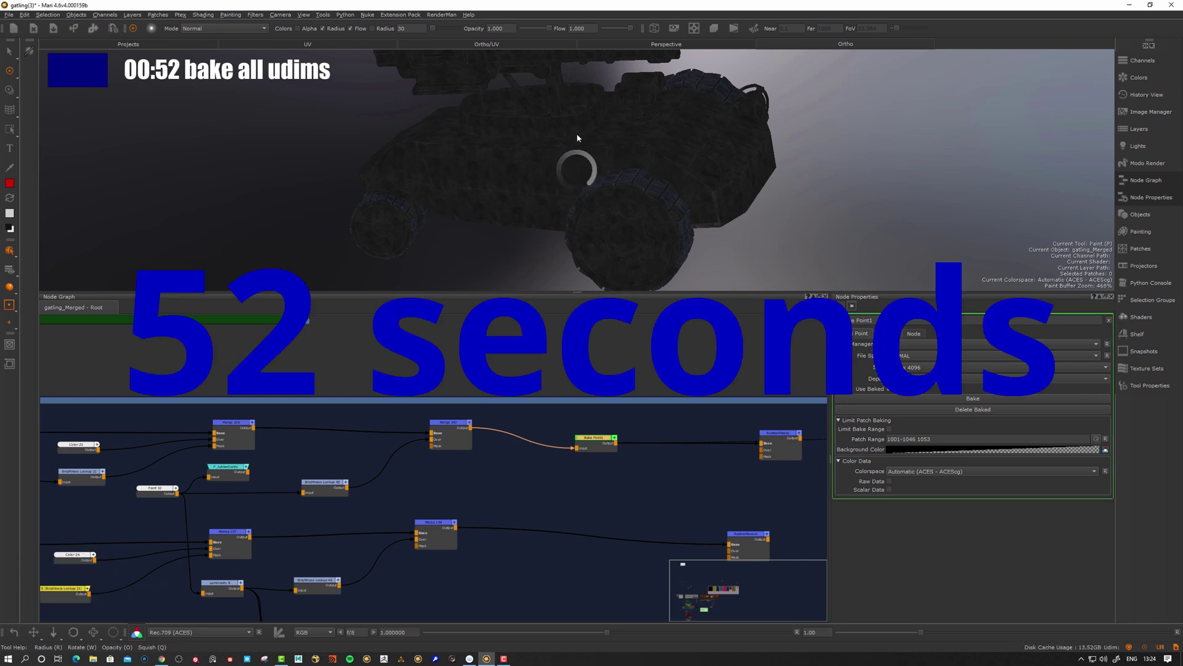
{"action": "right_click_drag", "start_coordinate": [584, 147], "coordinate": [507, 179], "text": "alt"}
{"action": "left_click_drag", "start_coordinate": [601, 445], "coordinate": [612, 437]}
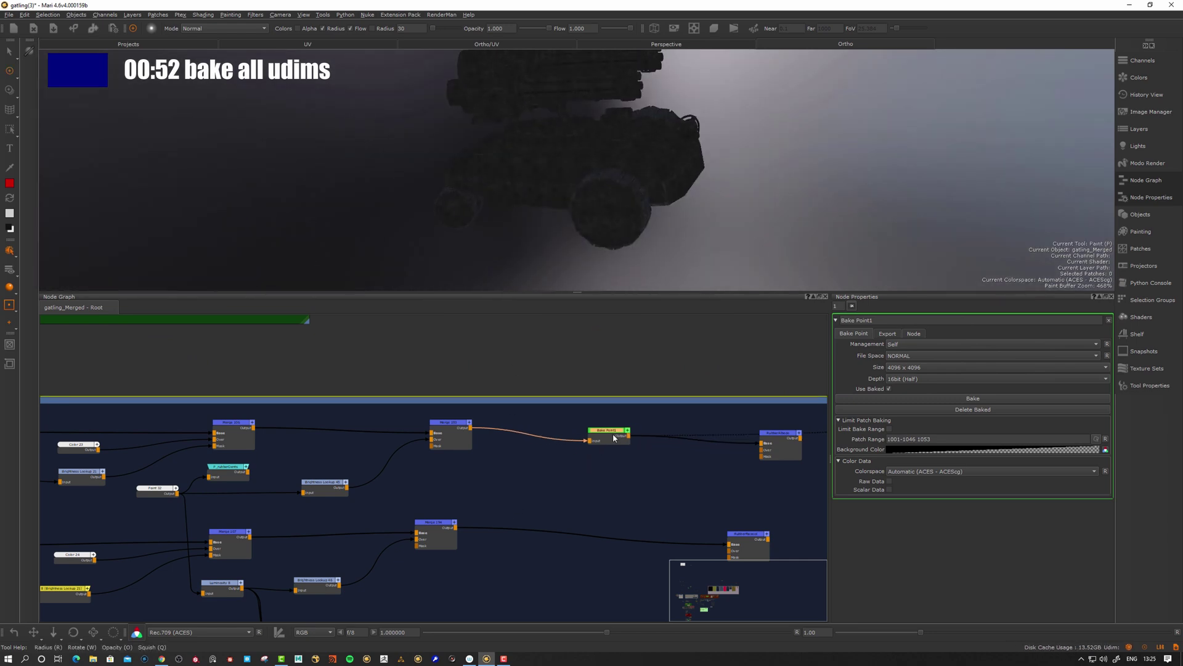
{"action": "mouse_move", "coordinate": [601, 233]}
{"action": "left_mouse_down", "text": "alt"}
{"action": "mouse_move", "coordinate": [592, 229]}
{"action": "mouse_move", "coordinate": [592, 248]}
{"action": "mouse_move", "coordinate": [623, 240]}
{"action": "left_mouse_up", "text": "alt"}
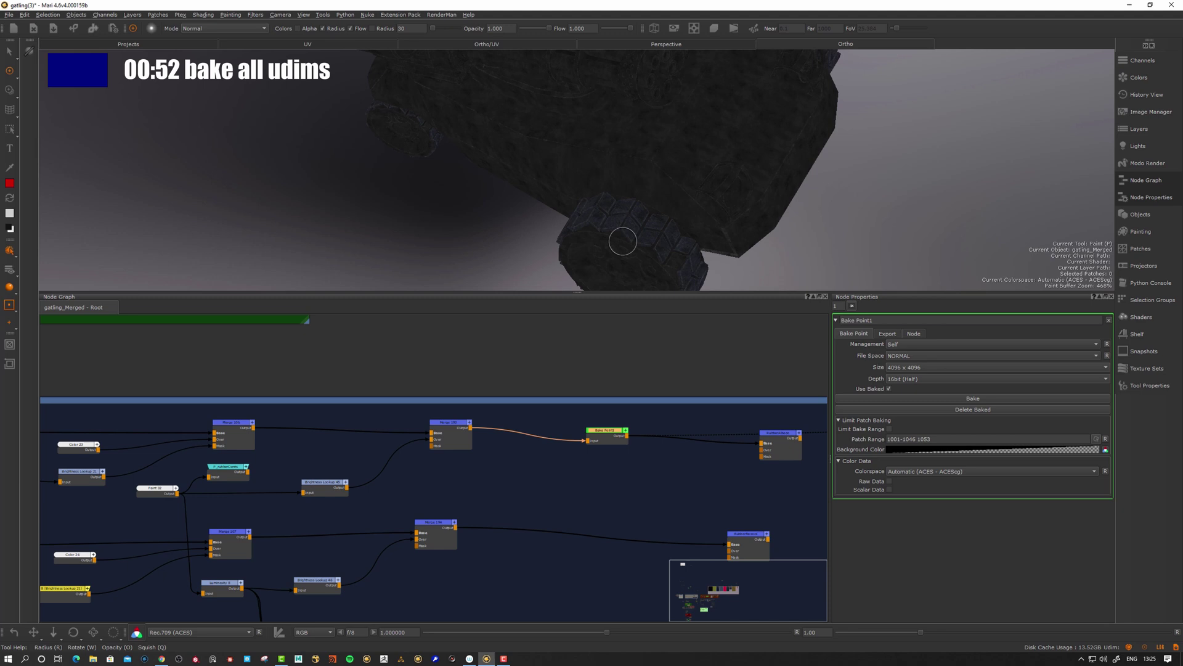
{"action": "mouse_move", "coordinate": [608, 201]}
{"action": "right_mouse_down", "text": "alt"}
{"action": "mouse_move", "coordinate": [684, 179]}
{"action": "mouse_move", "coordinate": [589, 171]}
{"action": "mouse_move", "coordinate": [729, 179]}
{"action": "mouse_move", "coordinate": [745, 282]}
{"action": "right_mouse_up", "text": "alt"}
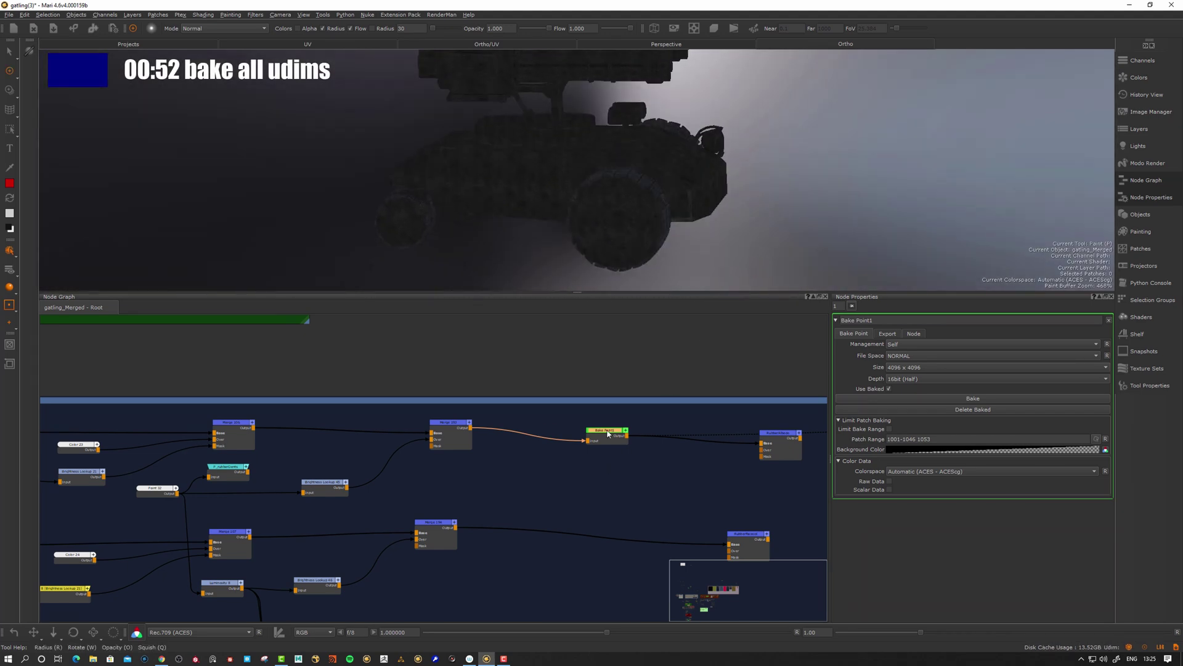
- Delete the baked textures from the Bake Point
{"action": "left_click_drag", "start_coordinate": [607, 434], "coordinate": [601, 442]}
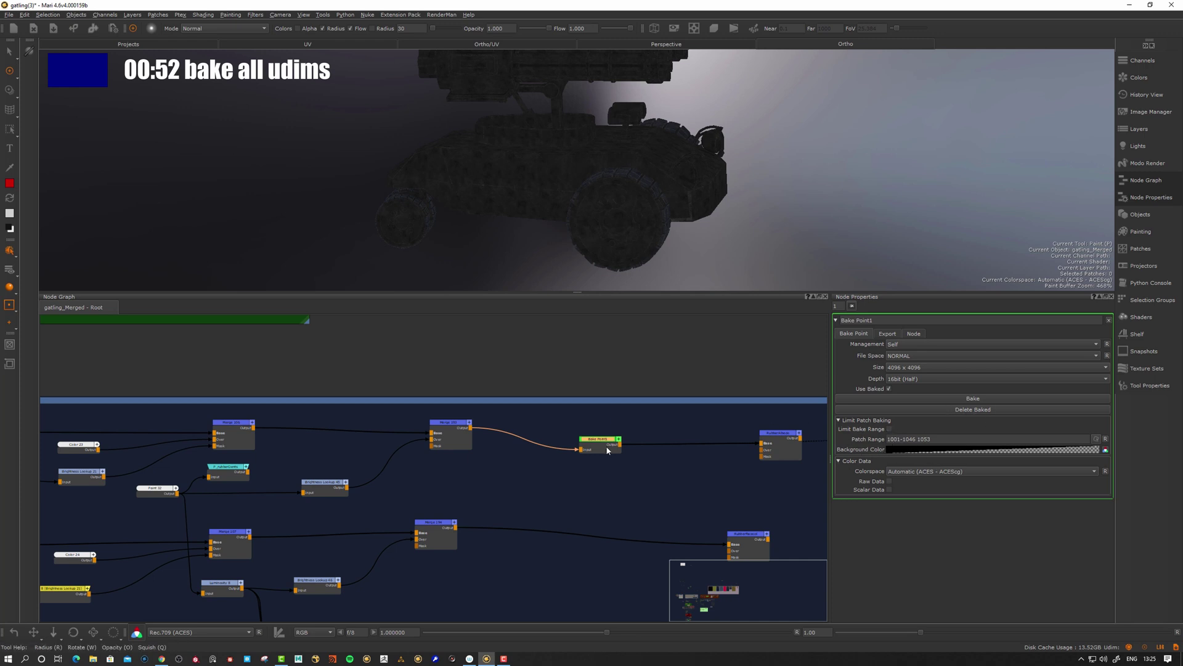
{"action": "left_click", "coordinate": [954, 412]}
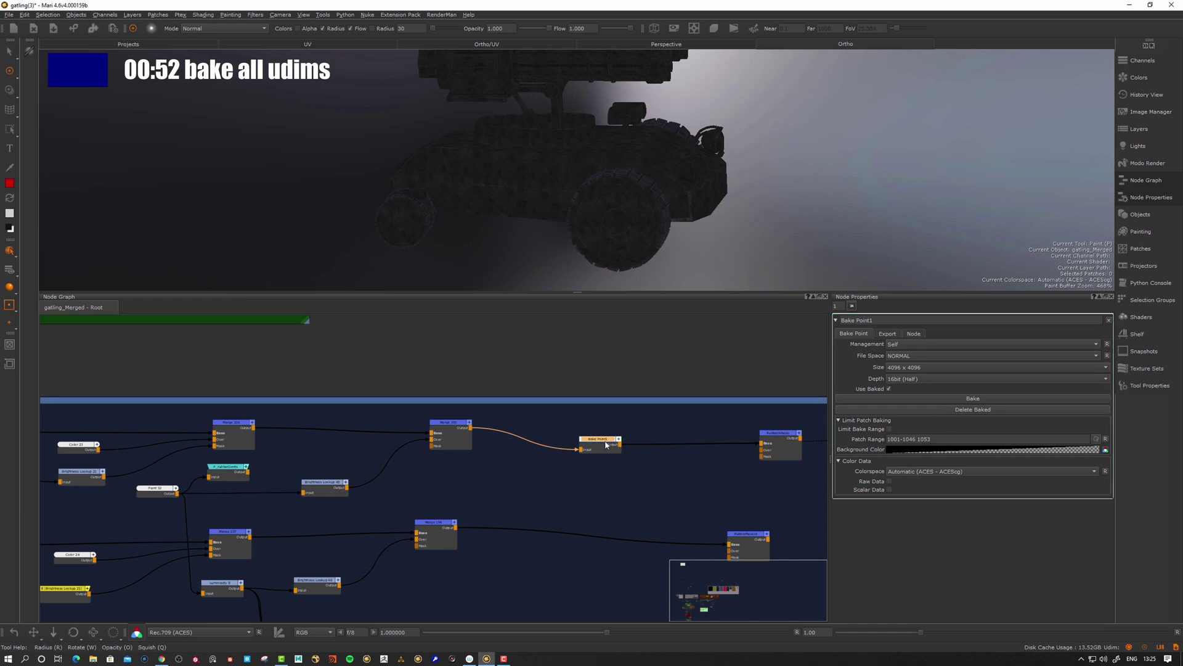
{"action": "left_click_drag", "start_coordinate": [606, 444], "coordinate": [612, 443]}
- Select the patches belonging to the RUBBER selection group and check the vehicle's wheels
{"action": "left_click", "coordinate": [1152, 300]}
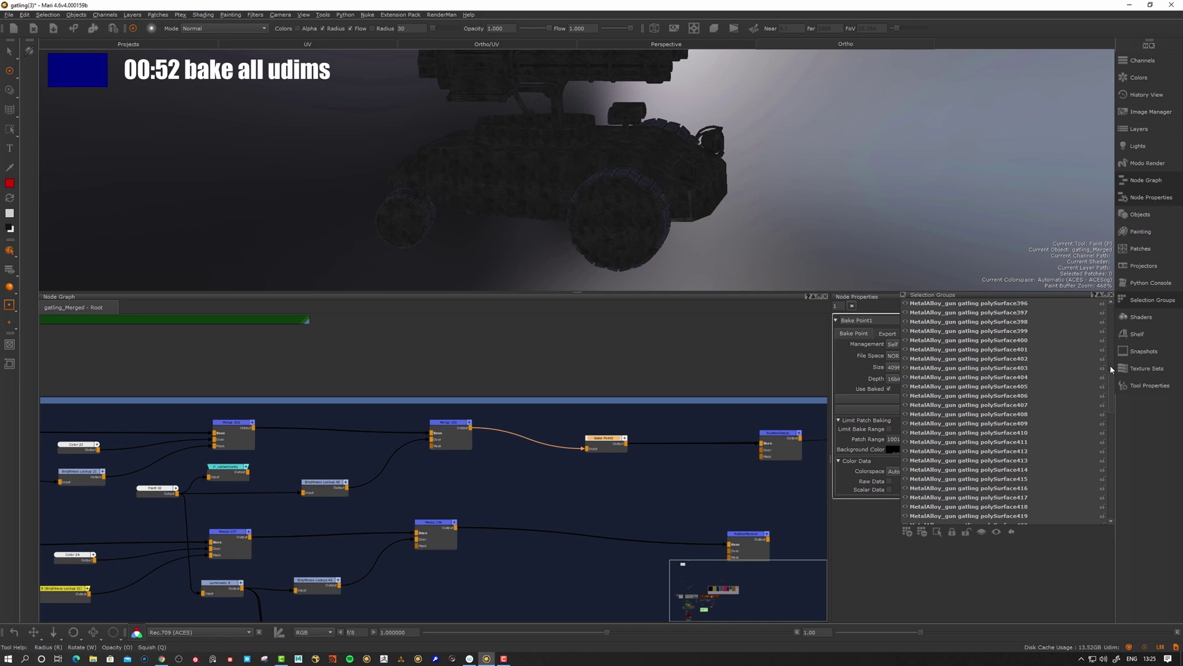
{"action": "left_click_drag", "start_coordinate": [1109, 388], "coordinate": [1109, 513]}
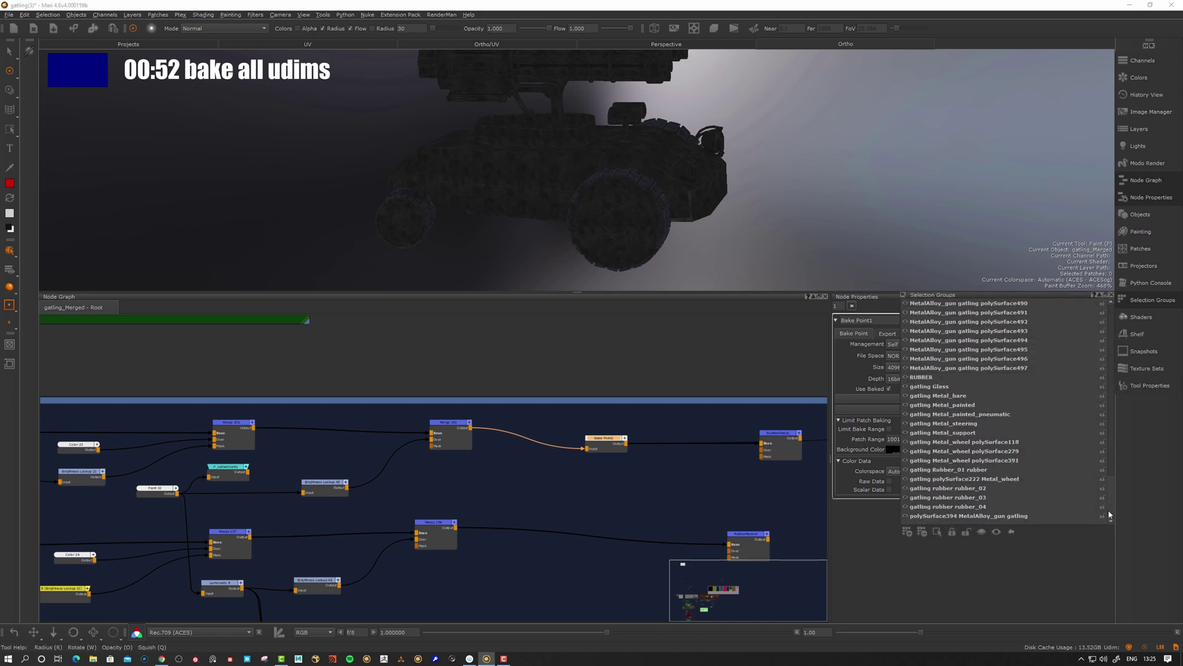
{"action": "left_click", "coordinate": [926, 379]}
{"action": "right_click", "coordinate": [925, 376]}
{"action": "left_click", "coordinate": [941, 381]}
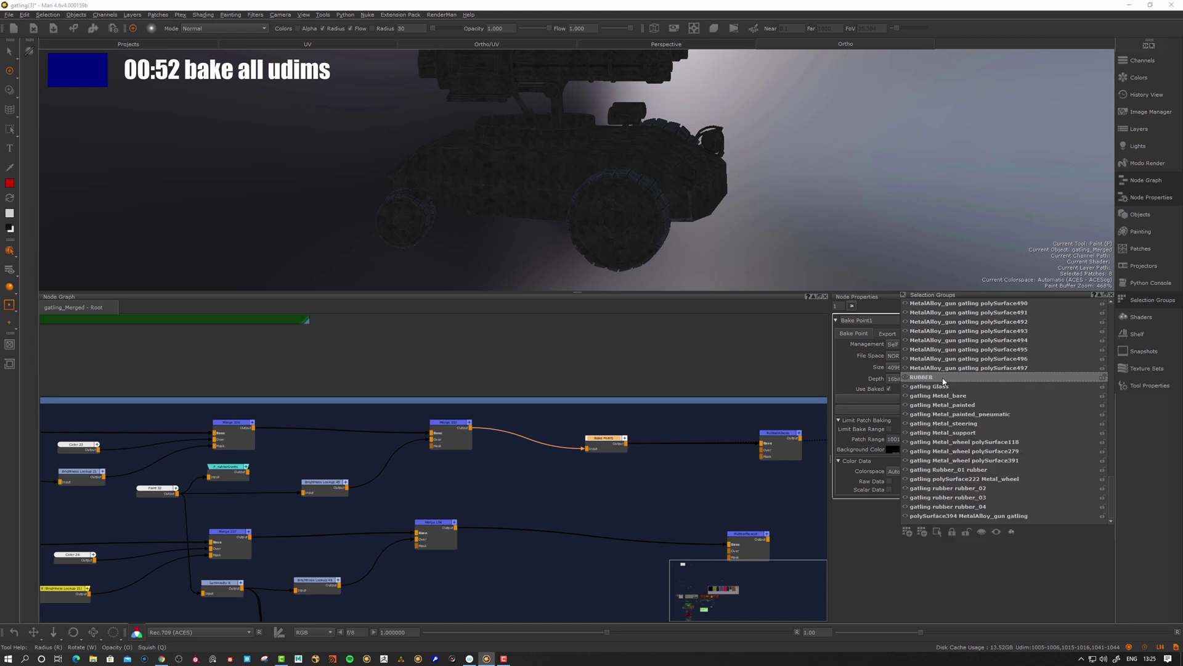
{"action": "left_click_drag", "start_coordinate": [577, 161], "coordinate": [444, 140], "text": "alt"}
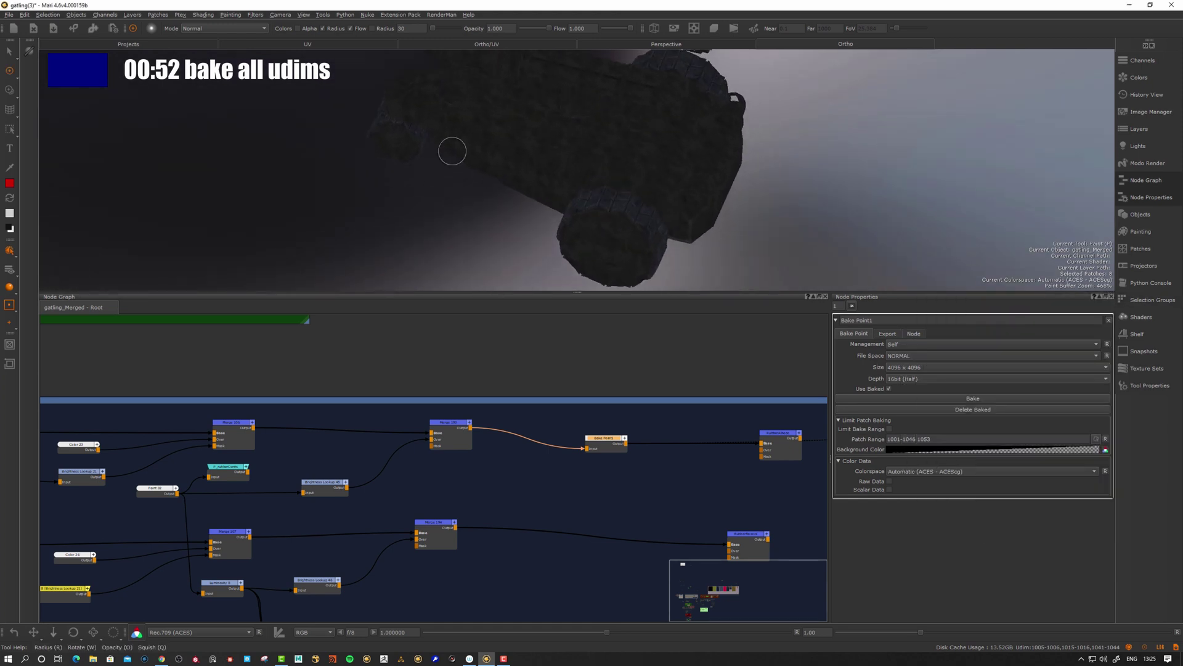
- Limit the Bake Point's bake range to the selected patches 1005-1006, 1015-1016 and 1041-1044
{"action": "left_click_drag", "start_coordinate": [604, 440], "coordinate": [609, 438]}
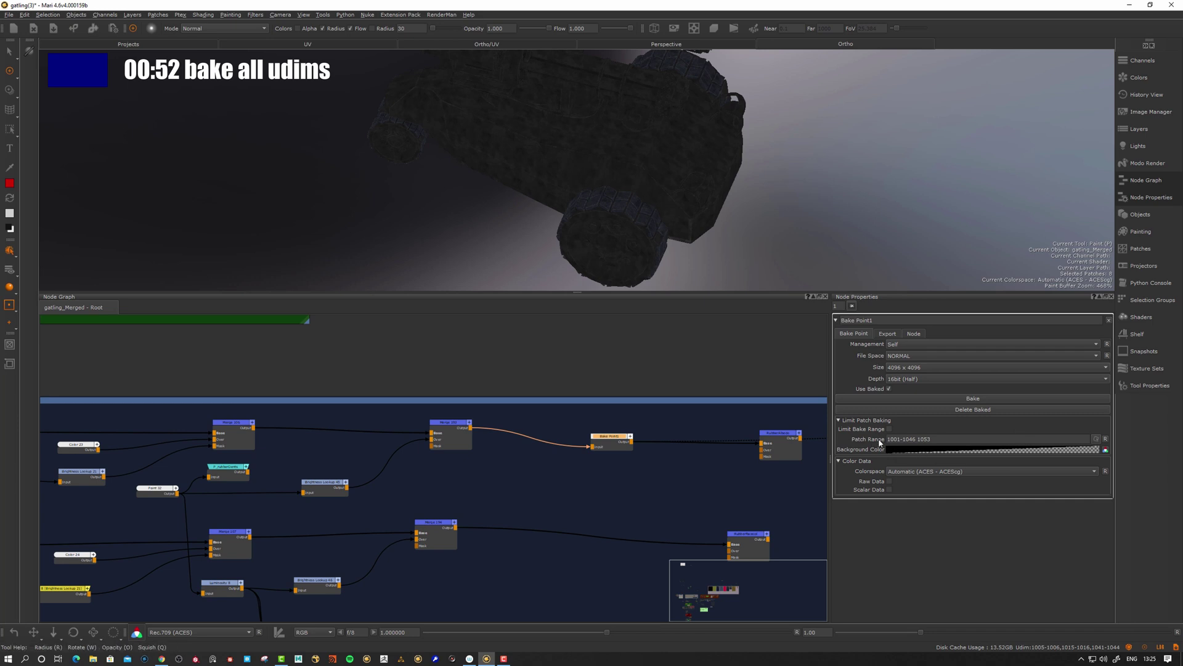
{"action": "left_click", "coordinate": [1096, 439]}
{"action": "left_click", "coordinate": [574, 342]}
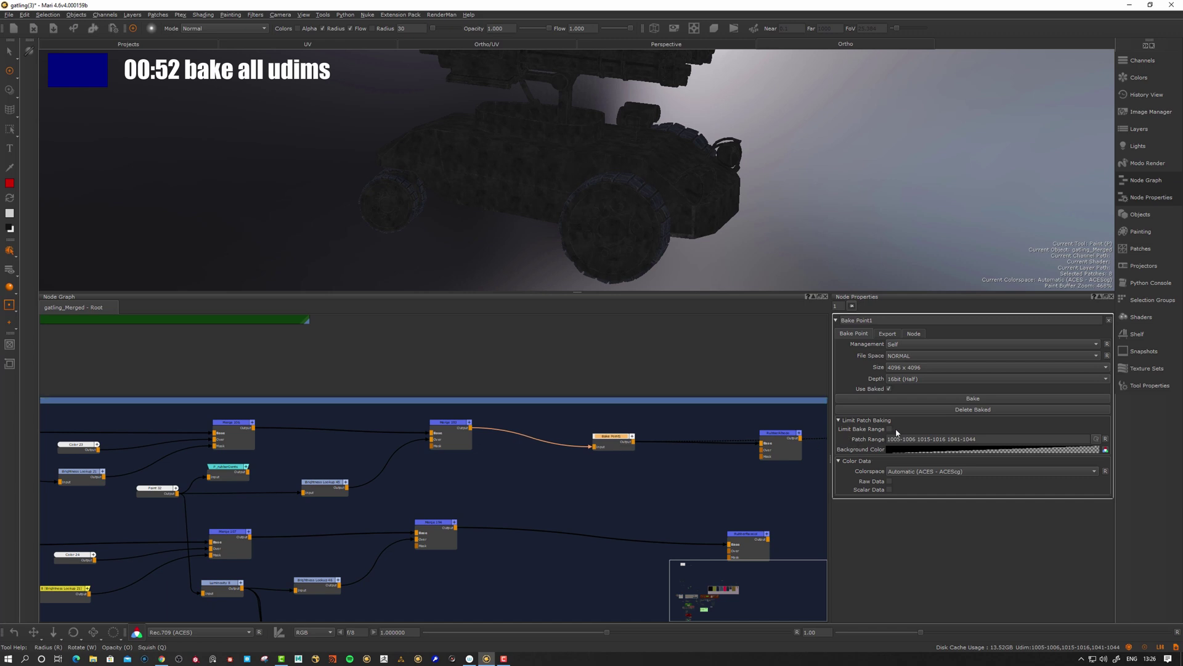
- Bake the limited patch range and inspect the wheels against the unbaked body of the vehicle
{"action": "left_click", "coordinate": [968, 400]}
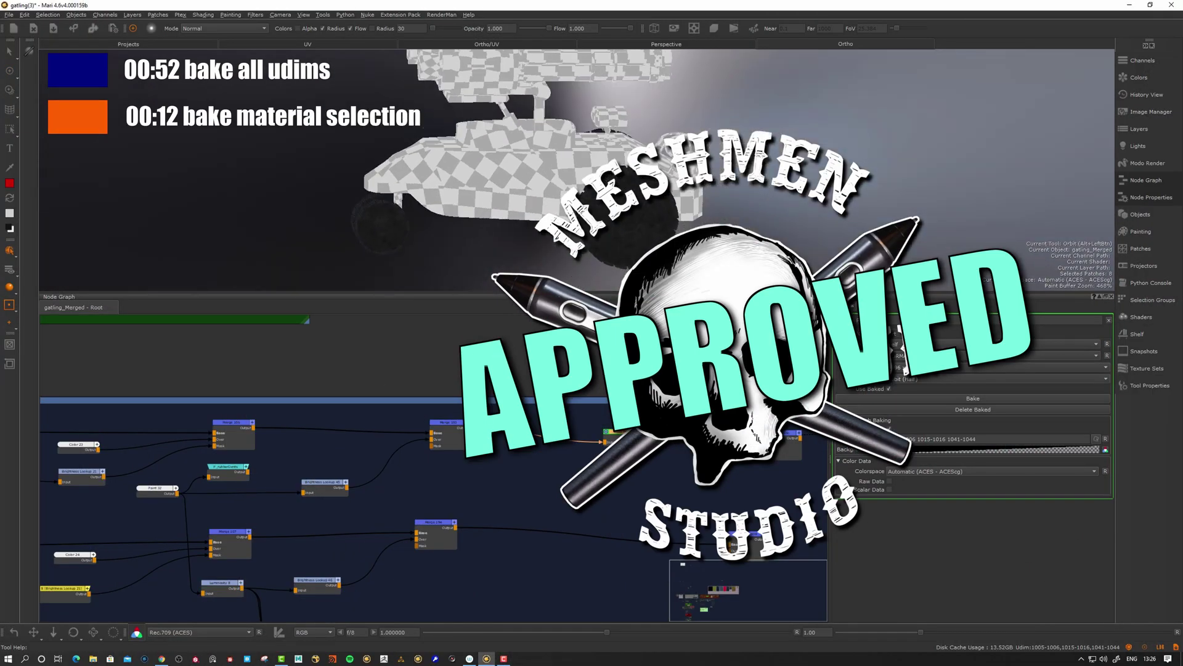
{"action": "left_click_drag", "start_coordinate": [555, 161], "coordinate": [603, 258], "text": "alt"}
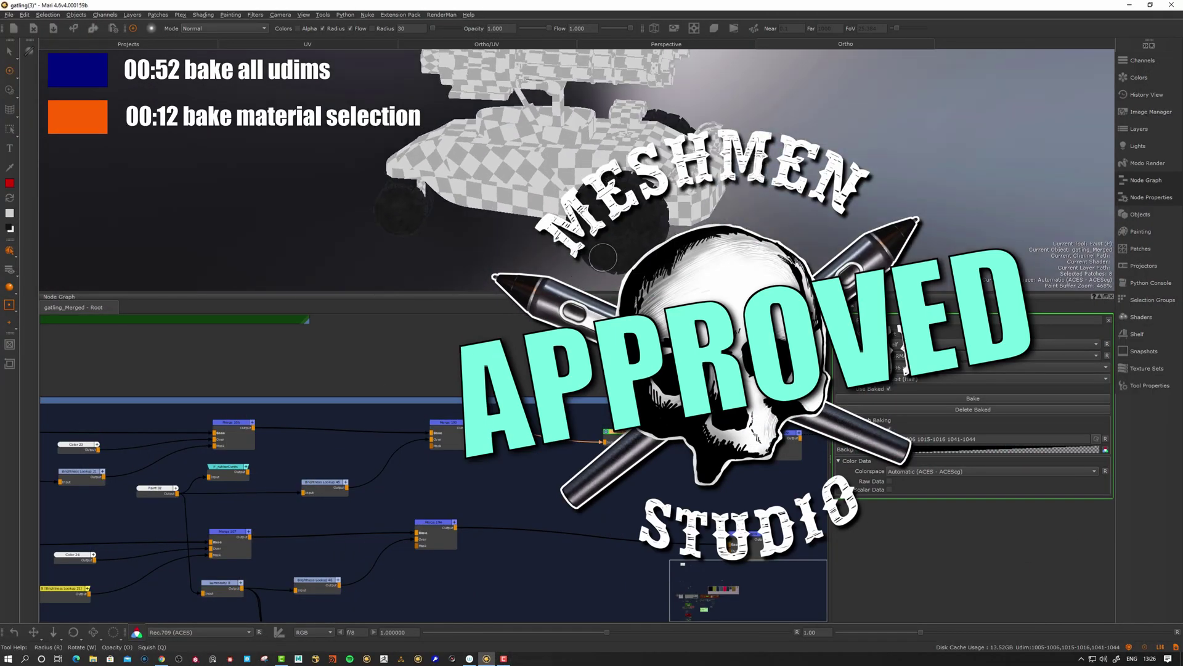
{"action": "mouse_move", "coordinate": [512, 210]}
{"action": "left_mouse_down", "text": "alt"}
{"action": "mouse_move", "coordinate": [549, 265]}
{"action": "mouse_move", "coordinate": [716, 210]}
{"action": "mouse_move", "coordinate": [499, 220]}
{"action": "mouse_move", "coordinate": [555, 236]}
{"action": "mouse_move", "coordinate": [615, 219]}
{"action": "mouse_move", "coordinate": [310, 50]}
{"action": "left_mouse_up", "text": "alt"}
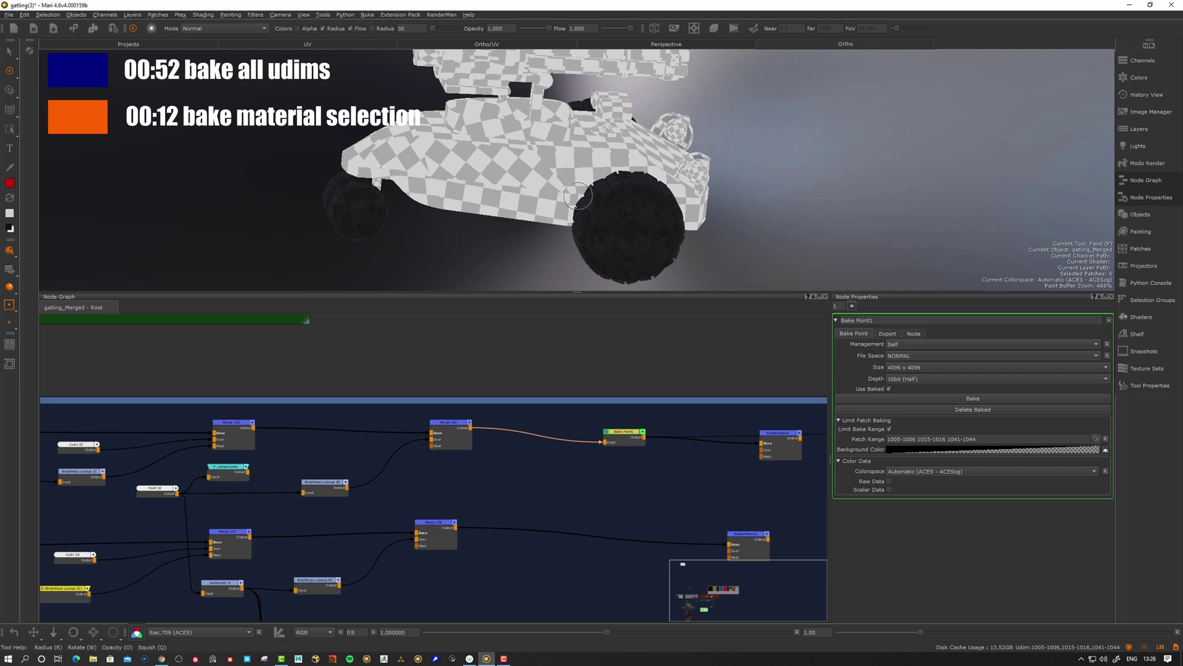
{"action": "left_click_drag", "start_coordinate": [577, 196], "coordinate": [492, 133], "text": "alt"}
{"action": "left_click_drag", "start_coordinate": [629, 442], "coordinate": [615, 441]}
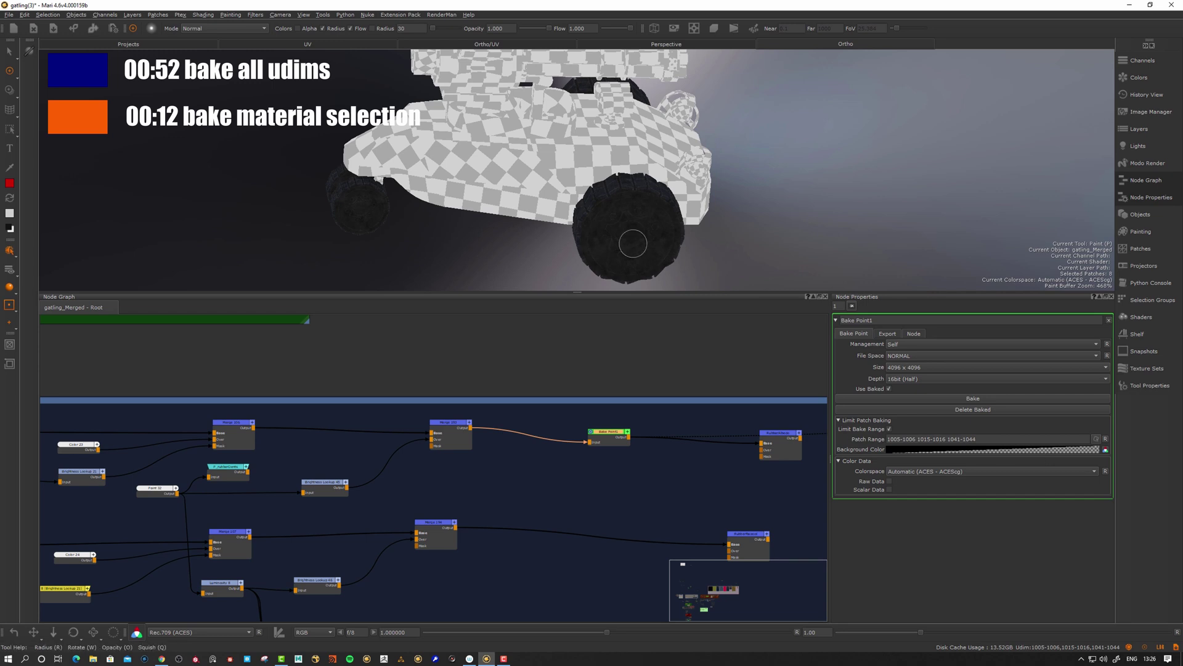
{"action": "left_click_drag", "start_coordinate": [645, 211], "coordinate": [558, 173], "text": "alt"}
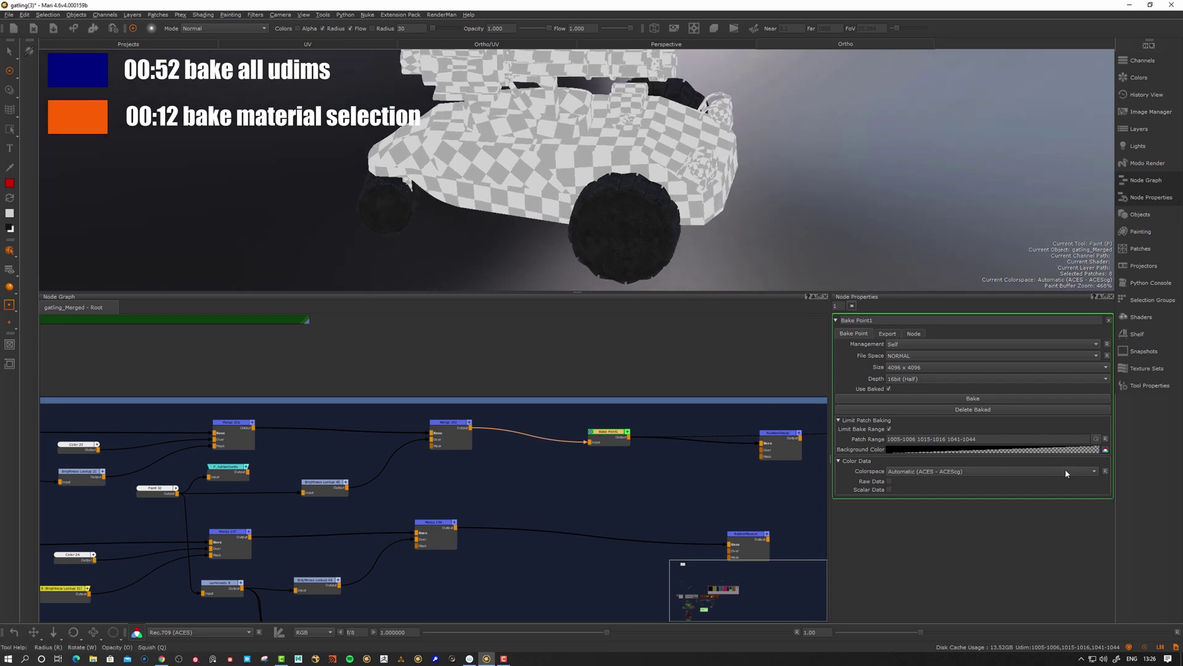
- Set the Bake Point's background color to opaque black with alpha 1.000 and check the model
{"action": "left_click", "coordinate": [1031, 451]}
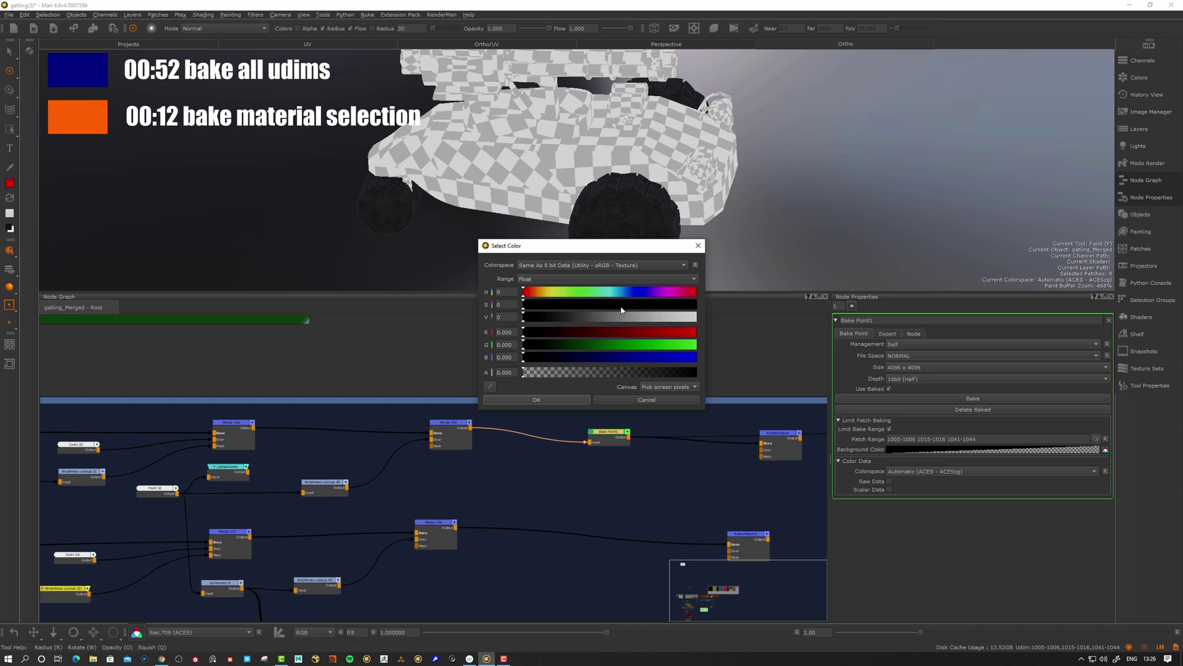
{"action": "left_click_drag", "start_coordinate": [577, 373], "coordinate": [814, 363]}
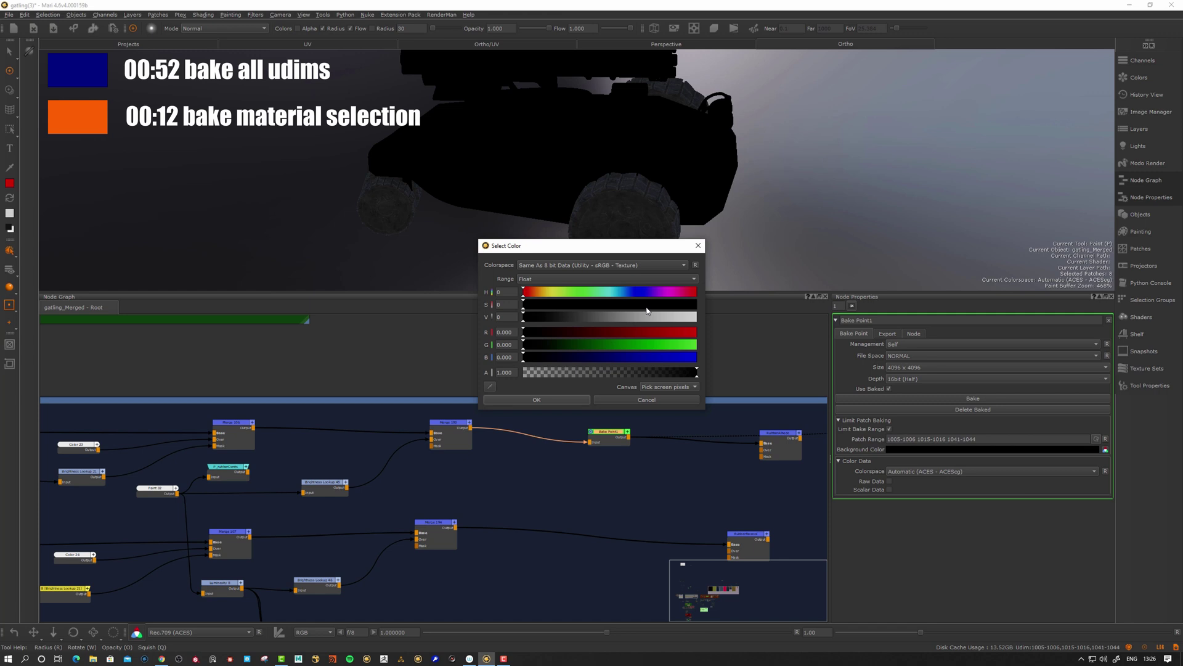
{"action": "left_click", "coordinate": [537, 399]}
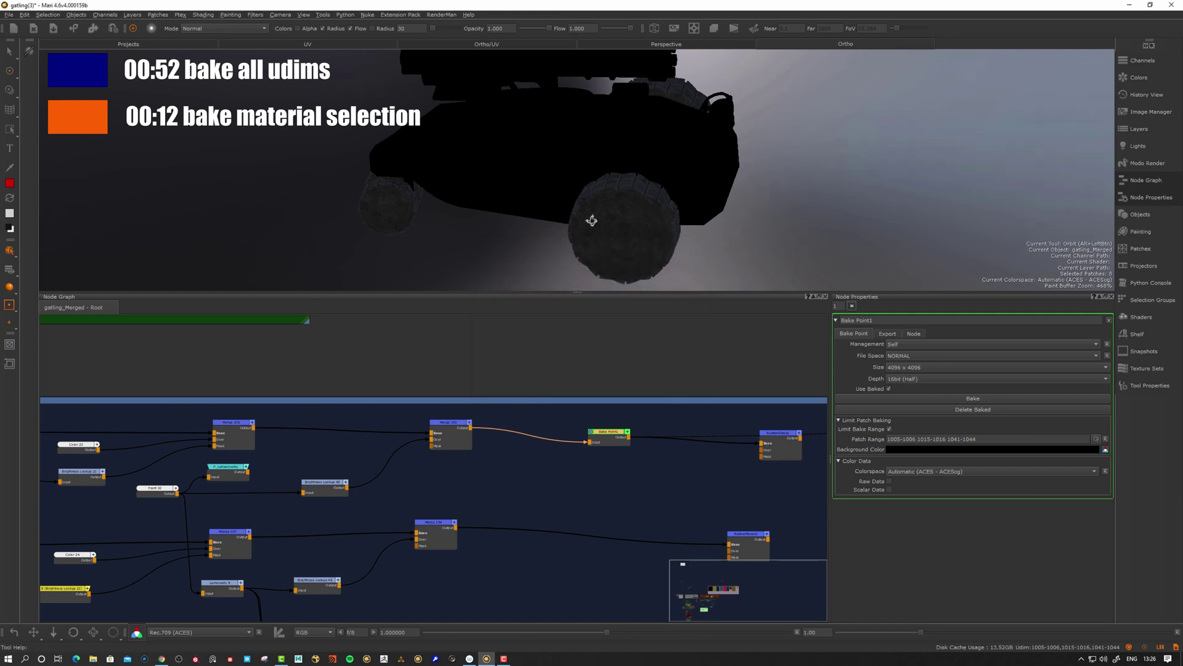
{"action": "mouse_move", "coordinate": [592, 217]}
{"action": "left_mouse_down", "text": "alt"}
{"action": "mouse_move", "coordinate": [468, 240]}
{"action": "mouse_move", "coordinate": [615, 245]}
{"action": "mouse_move", "coordinate": [546, 192]}
{"action": "mouse_move", "coordinate": [702, 193]}
{"action": "mouse_move", "coordinate": [608, 232]}
{"action": "left_mouse_up", "text": "alt"}
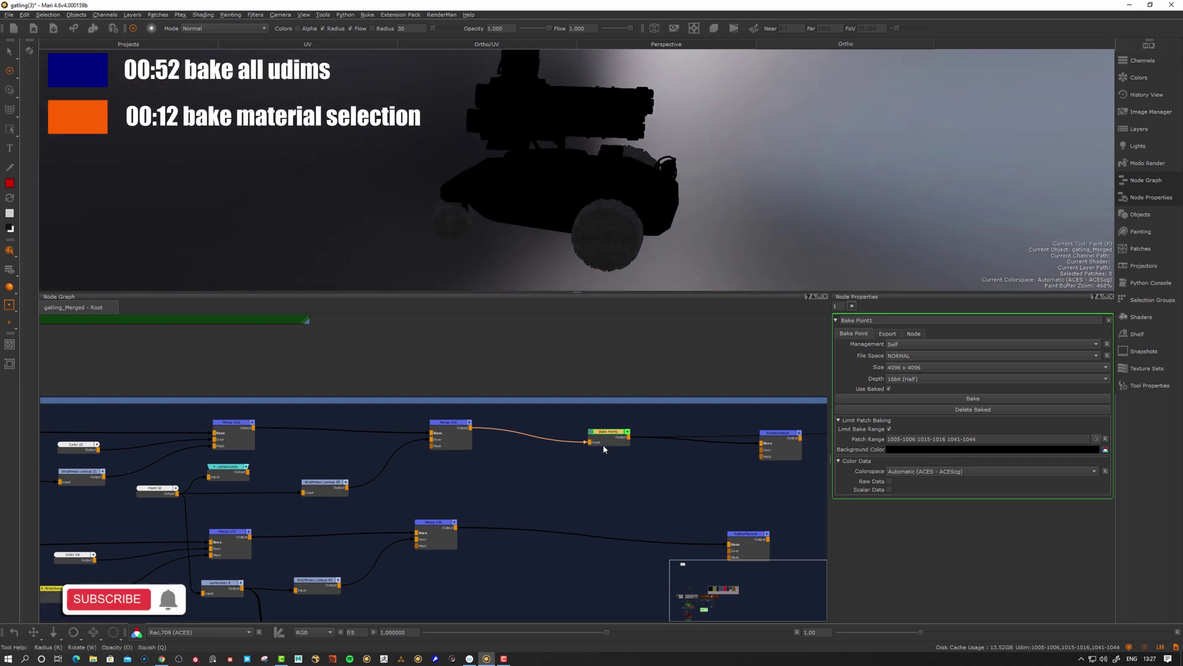
{"action": "mouse_move", "coordinate": [597, 437]}
{"action": "left_mouse_down"}
{"action": "mouse_move", "coordinate": [610, 440]}
{"action": "mouse_move", "coordinate": [598, 448]}
{"action": "left_mouse_up"}
{"action": "left_click_drag", "start_coordinate": [575, 220], "coordinate": [615, 266], "text": "alt"}
{"action": "mouse_move", "coordinate": [607, 243]}
{"action": "left_mouse_down", "text": "alt"}
{"action": "mouse_move", "coordinate": [636, 243]}
{"action": "mouse_move", "coordinate": [581, 233]}
{"action": "left_mouse_up", "text": "alt"}
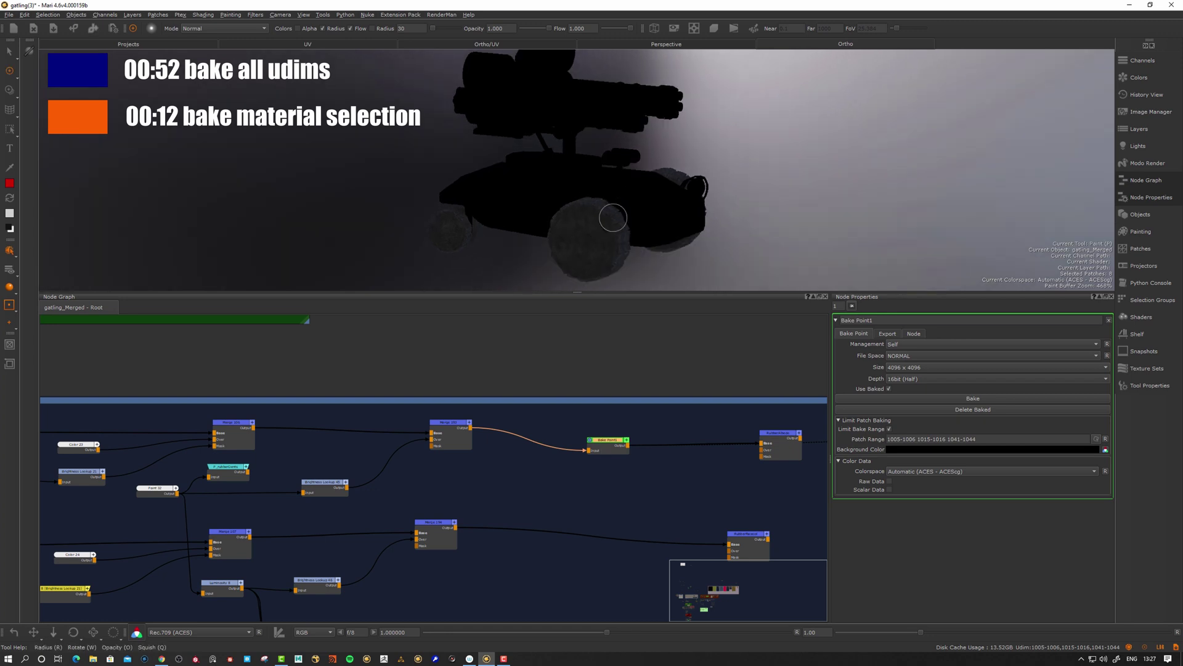